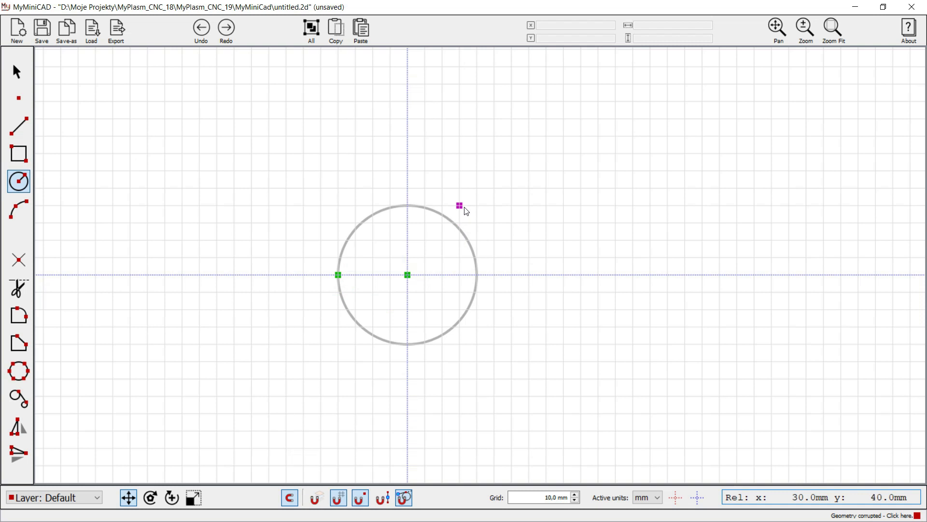
Draw a circle of 30 mm radius centred at X 30, Y 40, overlapping the first circle.
click(459, 205)
click(465, 158)
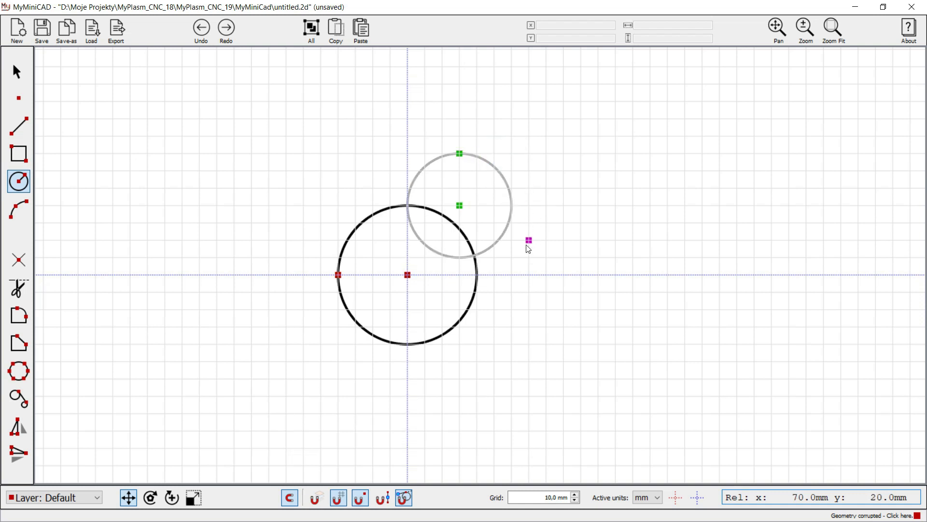
Draw two lines from the point X 10, Y 70, one tangent to the large circle and one tangent to the small circle.
click(18, 126)
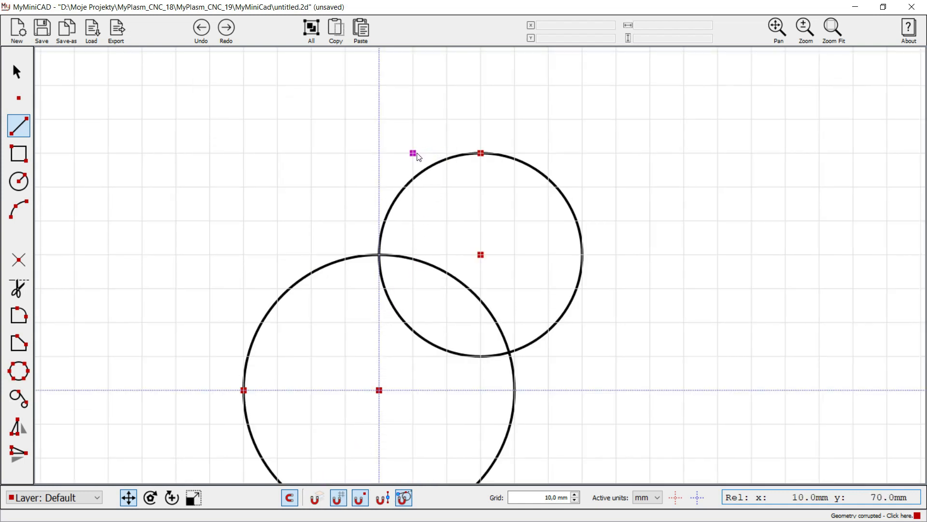
click(415, 153)
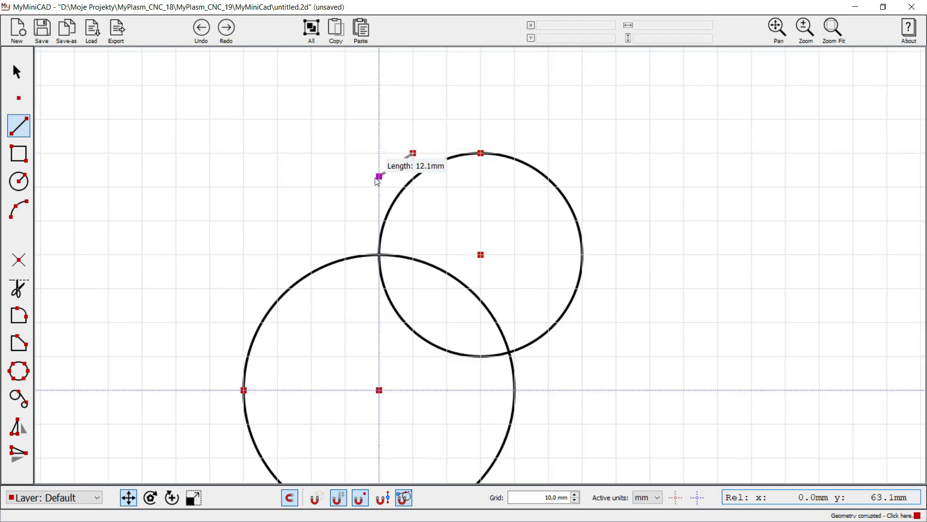
click(281, 304)
key(Escape)
click(414, 154)
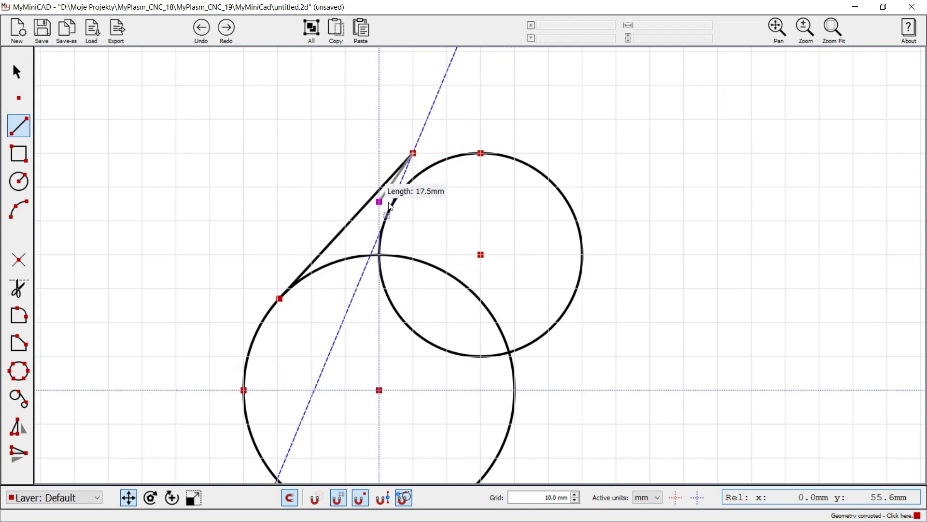
click(386, 215)
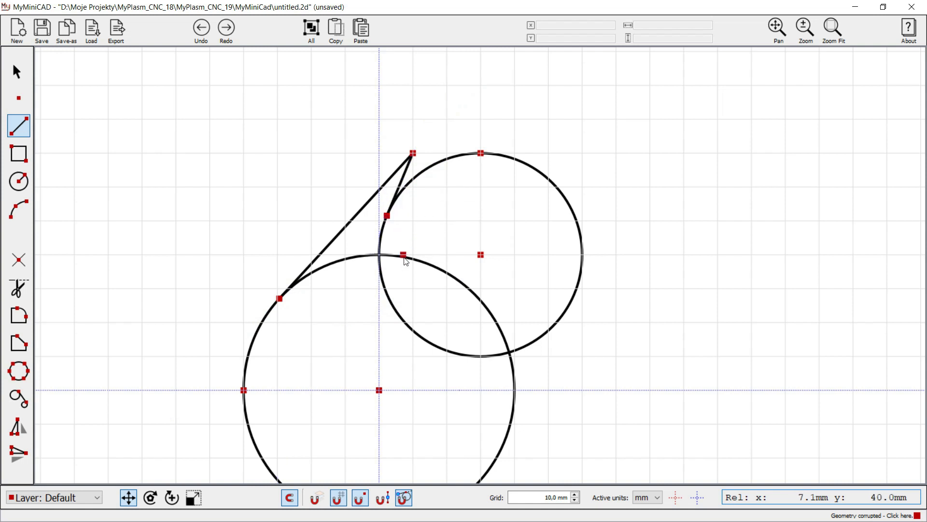
Draw a line about 254 mm long from X 250, Y 60 tangent to the underside of the large circle.
scroll(118, 248, down, 4)
scroll(112, 249, down, 1)
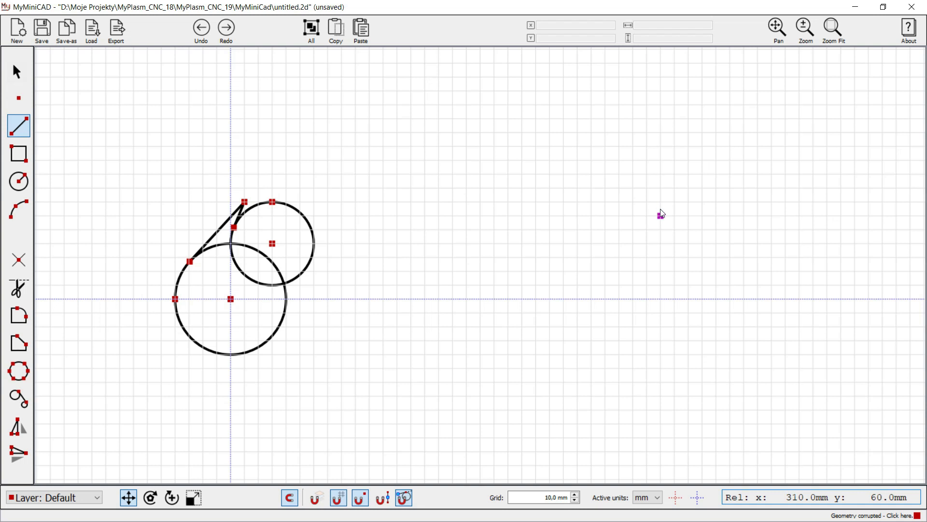
click(578, 216)
scroll(273, 357, up, 3)
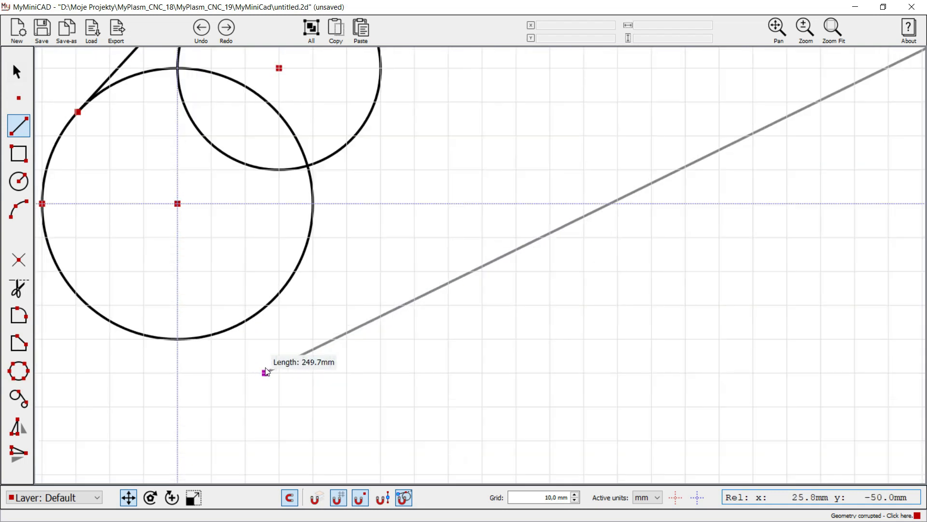
click(221, 320)
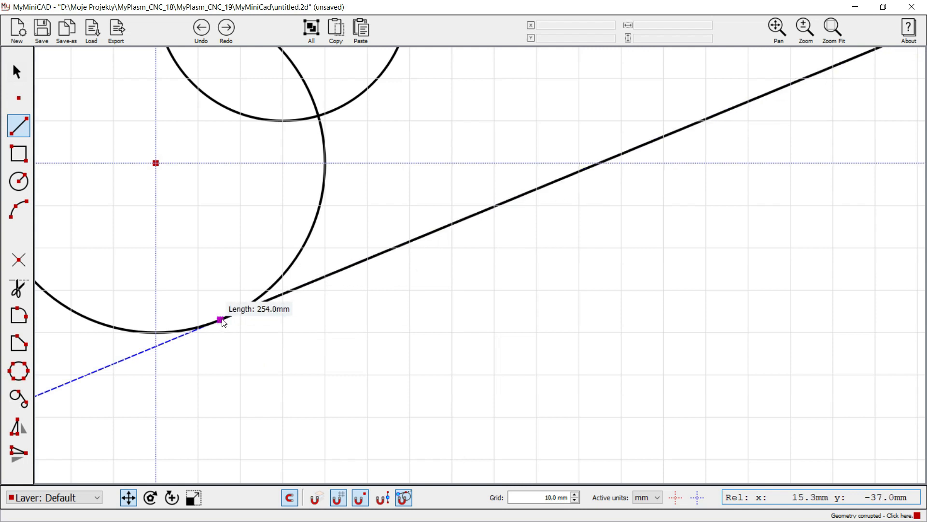
key(Escape)
scroll(227, 391, down, 3)
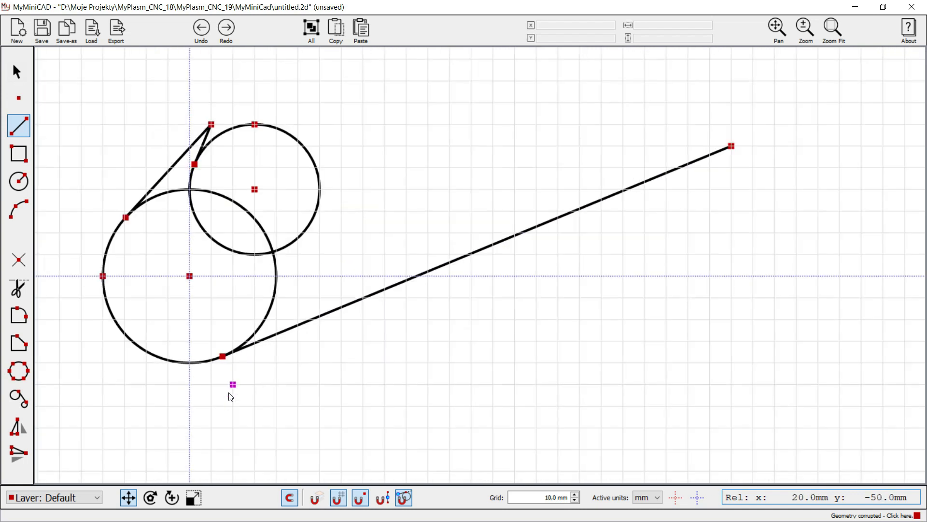
Draw a second line from the far end of the long tangent line, tangent to the lower side of the small circle.
scroll(348, 224, up, 2)
scroll(667, 208, down, 1)
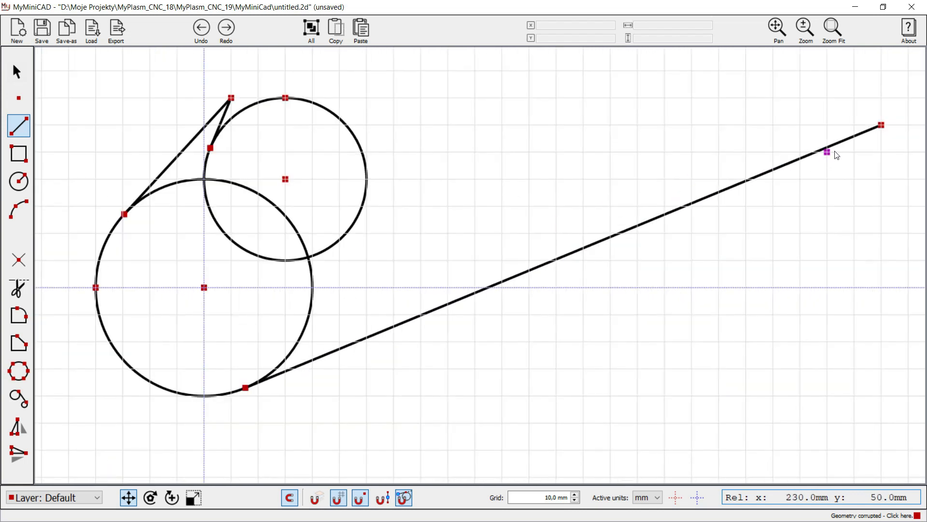
click(882, 125)
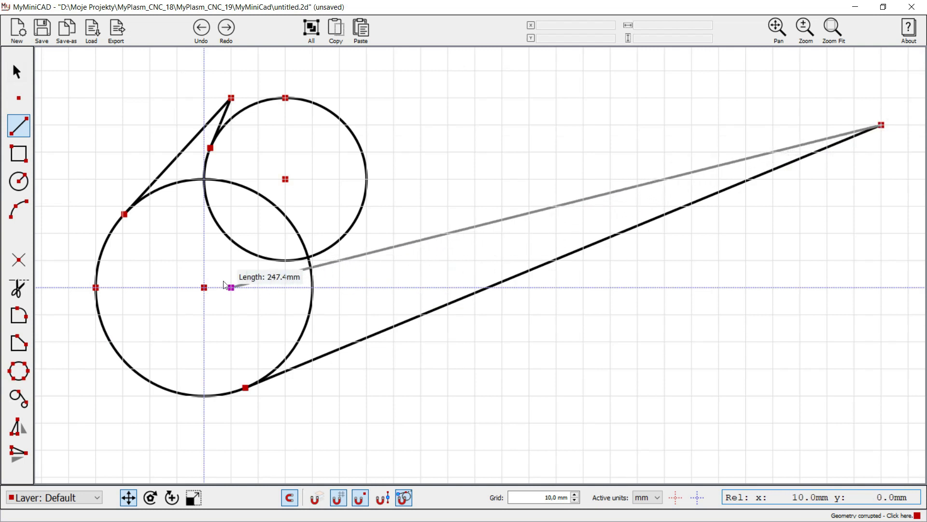
scroll(244, 285, up, 2)
scroll(280, 292, up, 3)
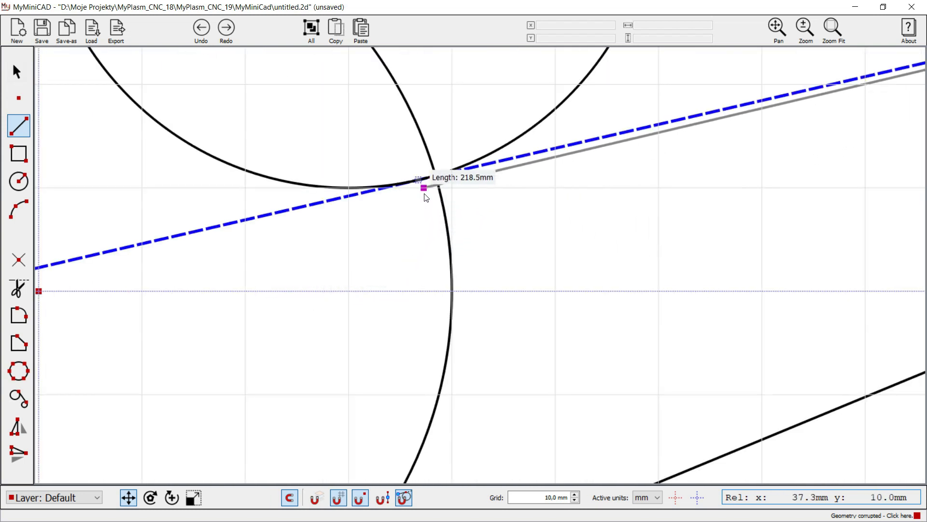
click(419, 181)
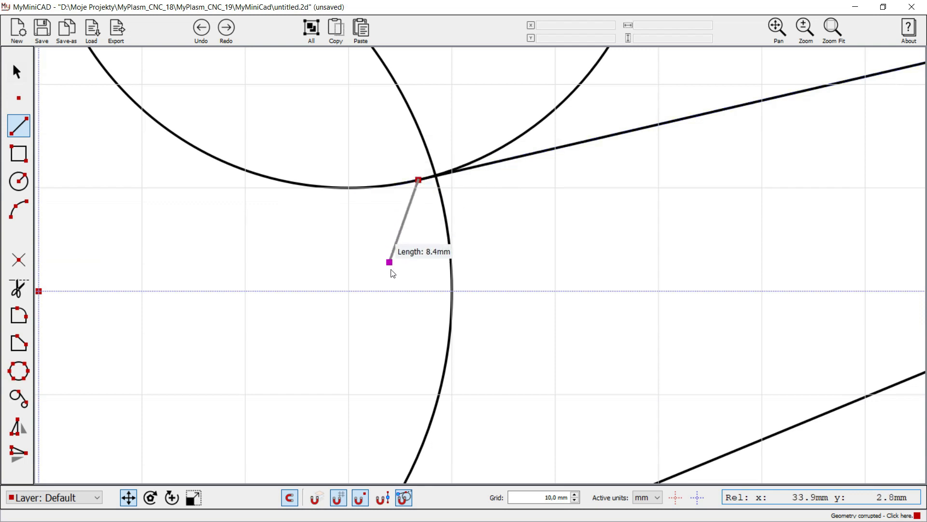
key(Escape)
scroll(397, 290, down, 5)
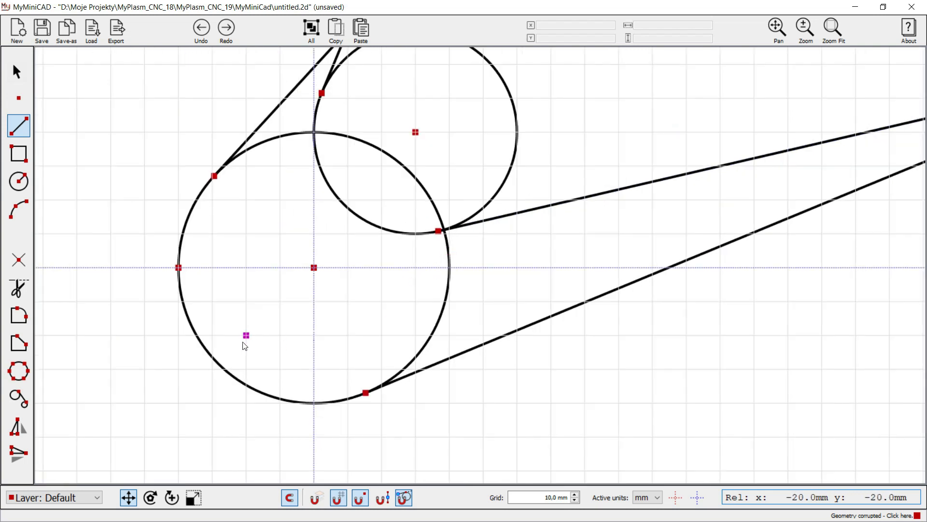
Trim the excess arcs of both circles between the tangent points and remove their centre points, leaving one closed hook-shaped outline.
click(19, 290)
click(19, 290)
click(348, 146)
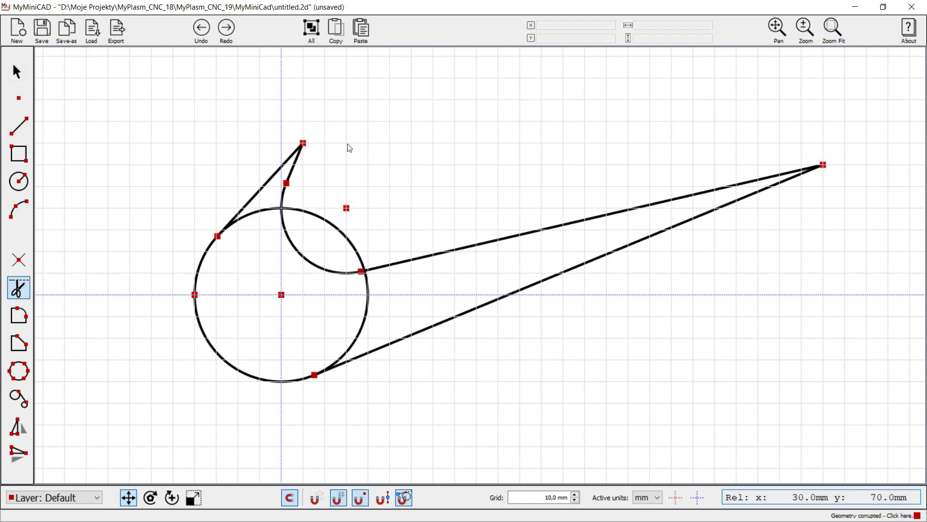
click(340, 226)
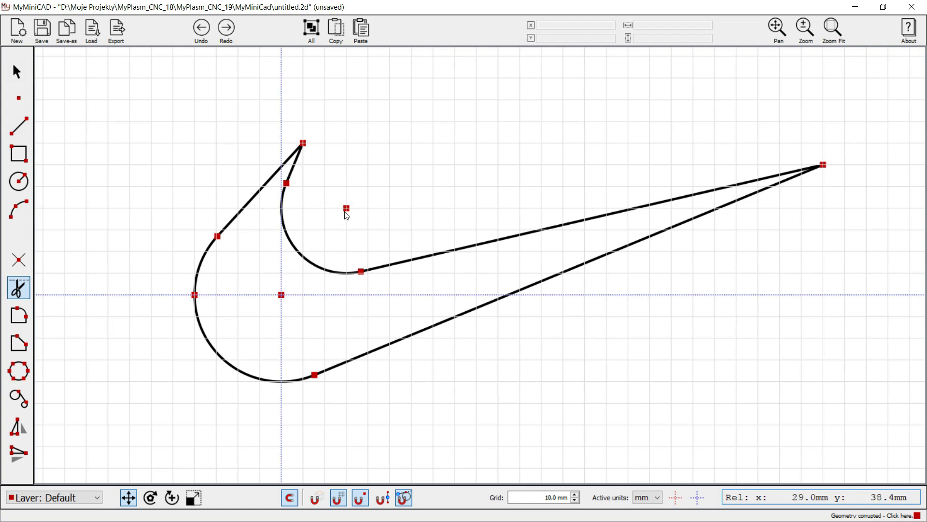
click(282, 295)
scroll(600, 347, down, 2)
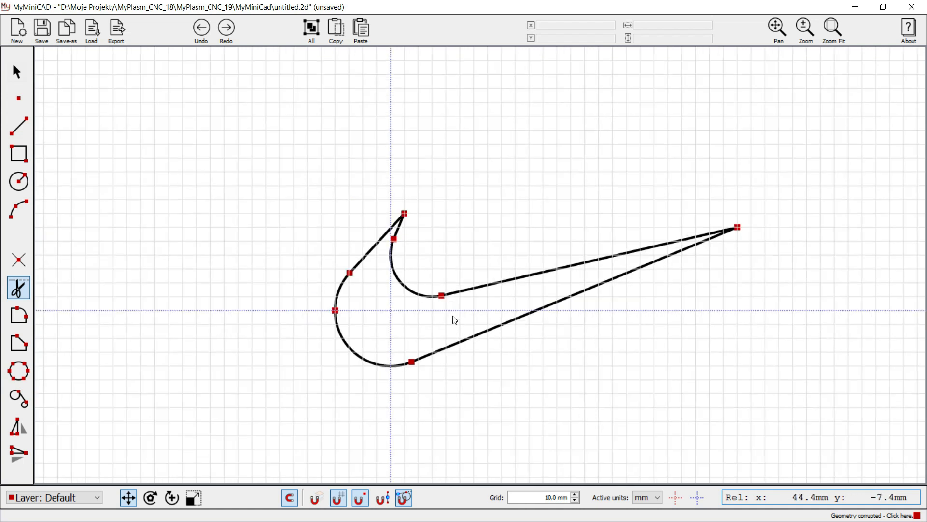
Draw a circle of 40 mm radius centred at X 80, Y 100, above the hook-shaped outline.
scroll(435, 338, down, 1)
scroll(506, 398, down, 1)
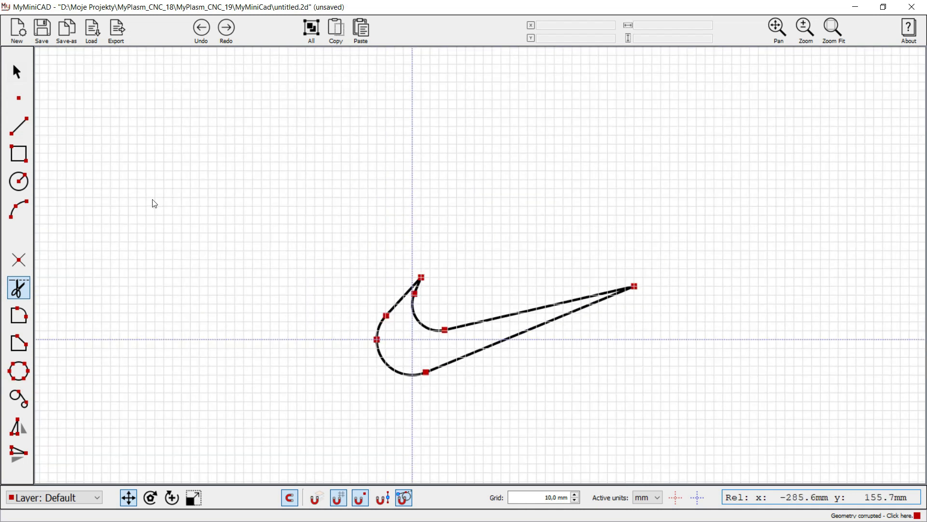
click(23, 186)
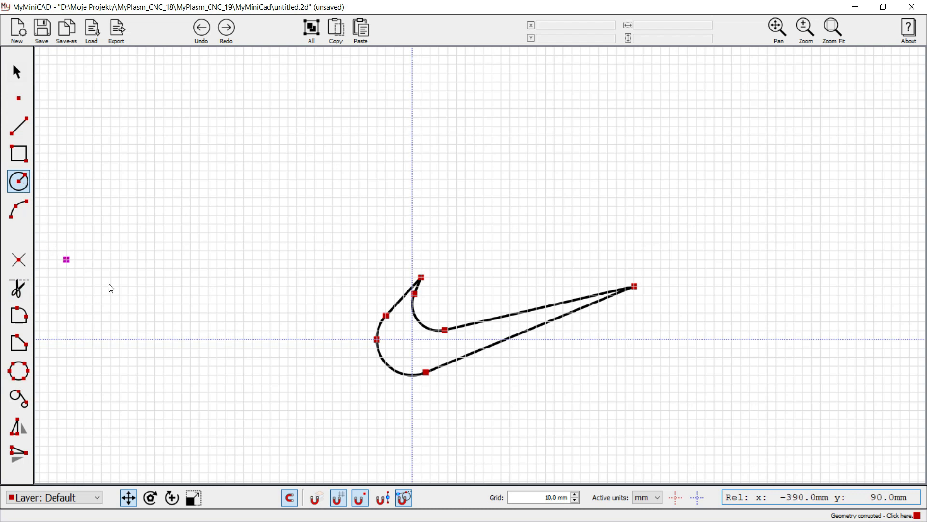
scroll(479, 260, up, 2)
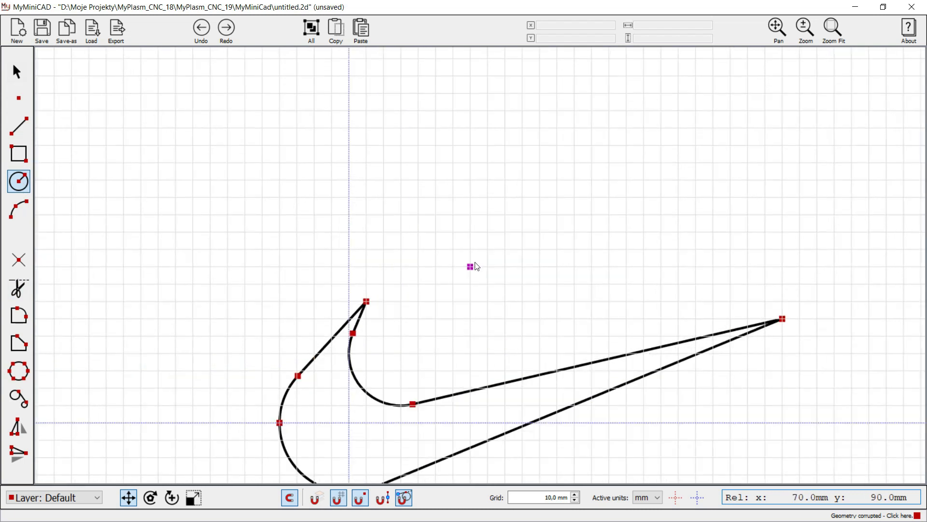
click(487, 249)
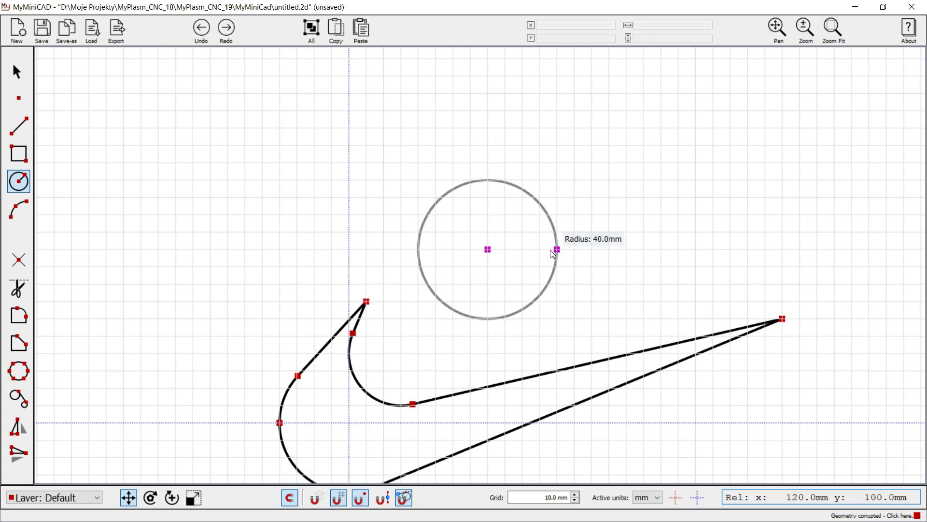
click(489, 319)
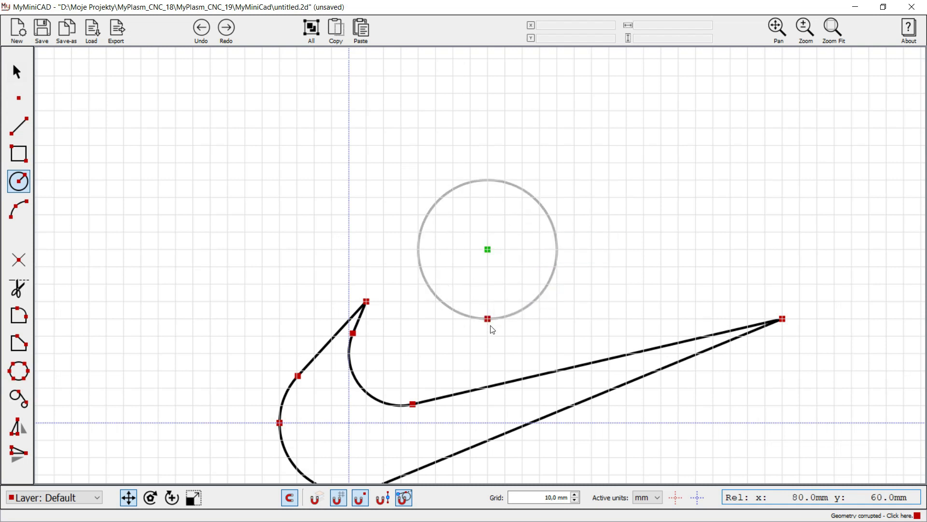
Draw a circle of 10 mm radius centred at X 80, Y 200, directly above the 40 mm circle.
scroll(467, 336, down, 2)
scroll(476, 181, up, 1)
scroll(477, 181, up, 2)
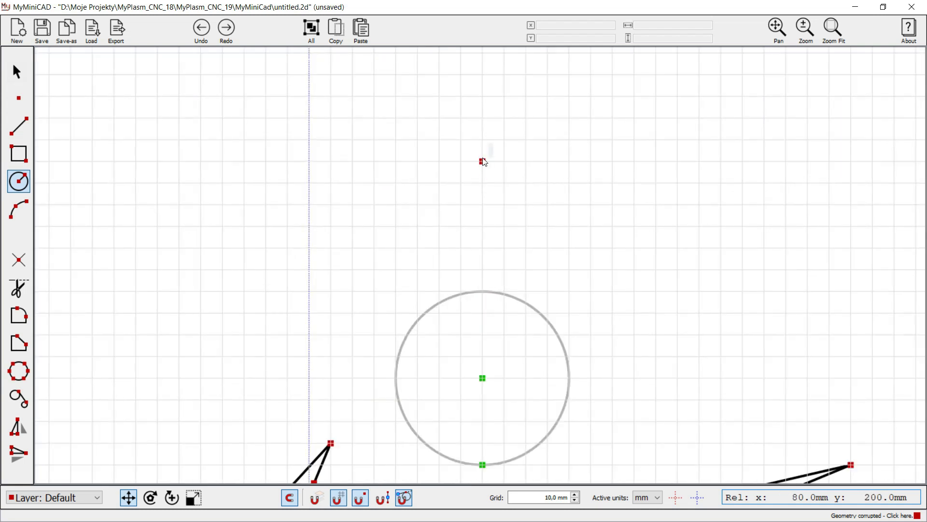
click(482, 162)
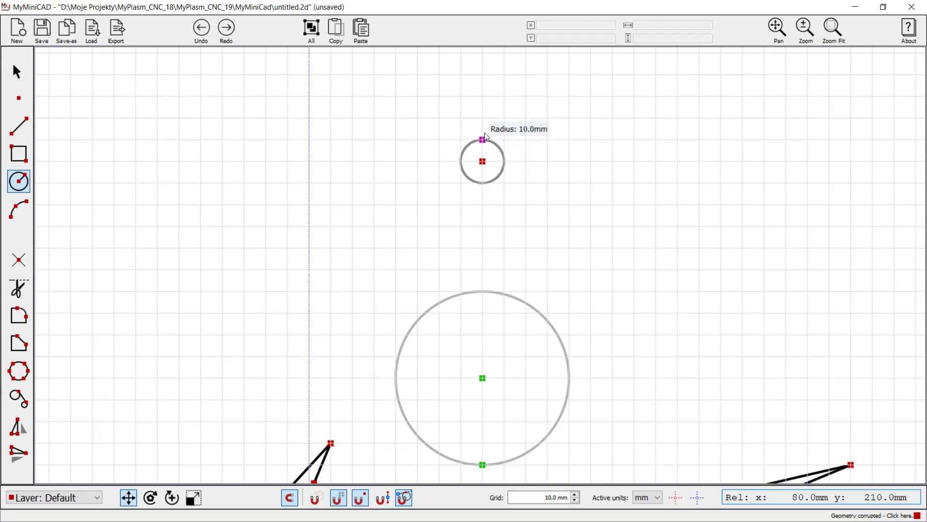
click(484, 139)
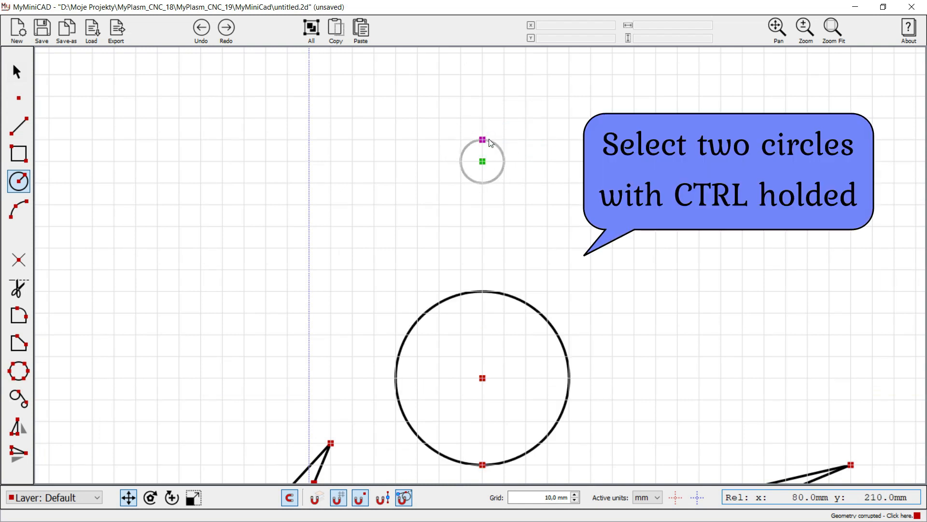
Select the 40 mm and 10 mm radius circles together and connect them with their two outer tangent lines.
click(17, 71)
ctrl+click(435, 308)
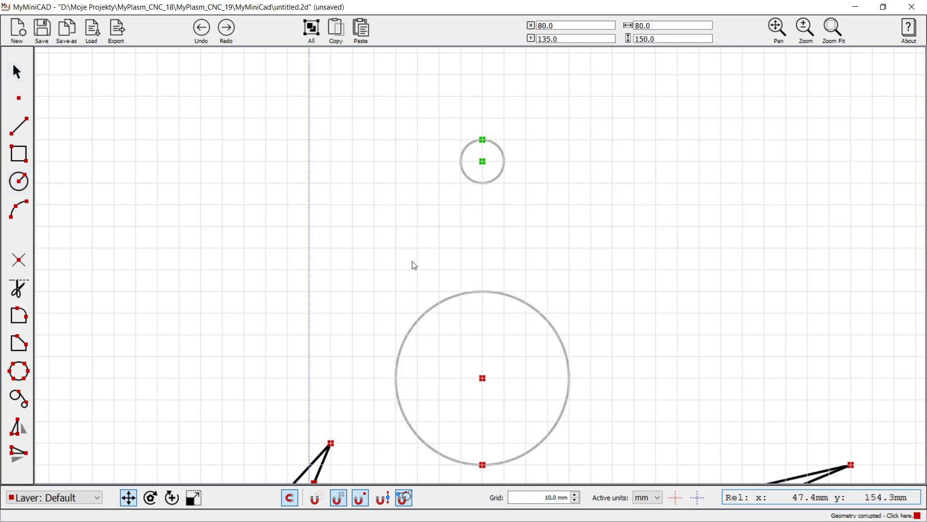
drag(372, 113, 599, 479)
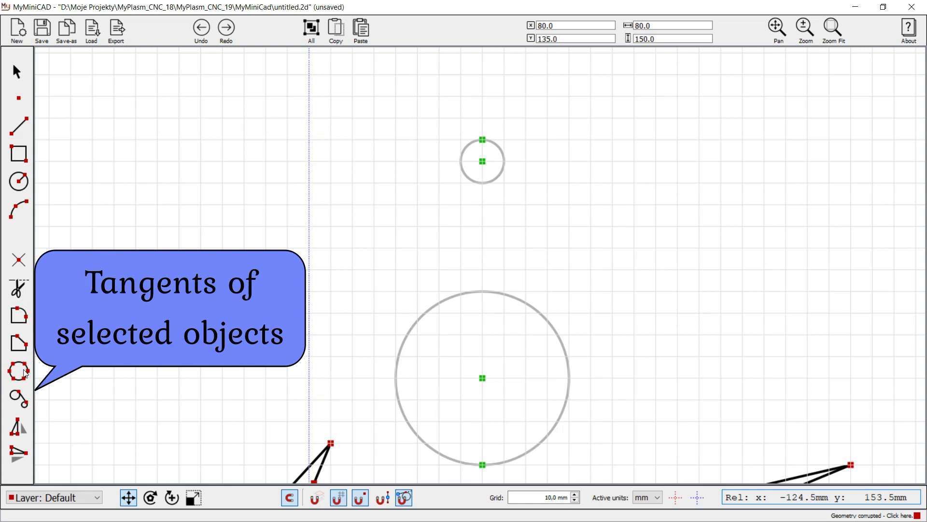
click(18, 398)
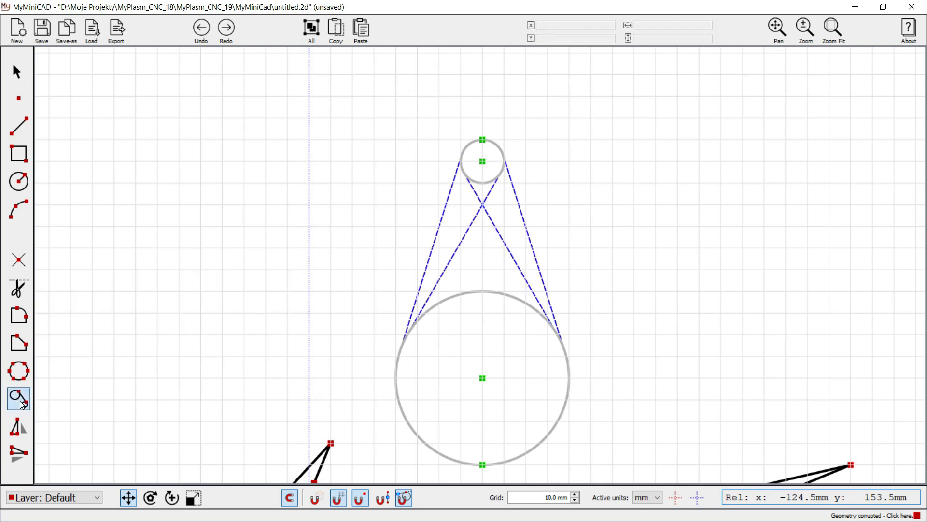
click(438, 242)
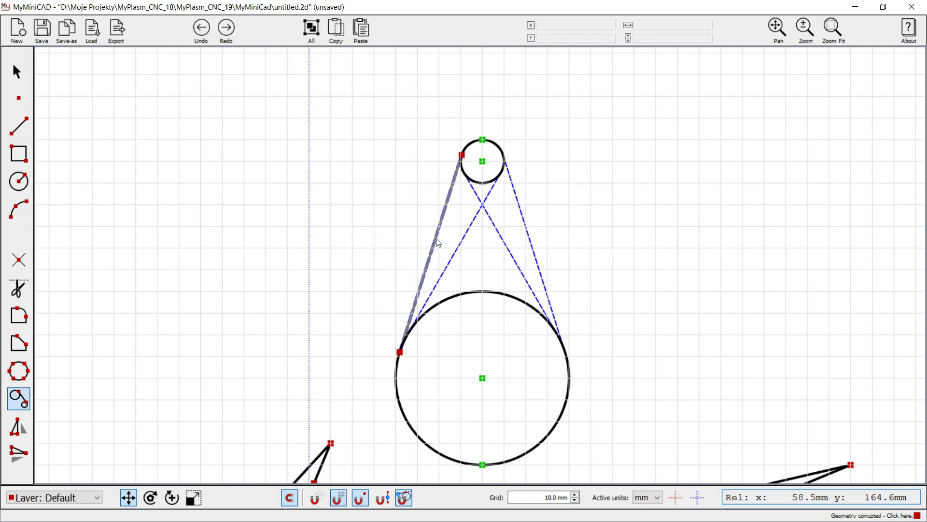
click(526, 231)
key(Escape)
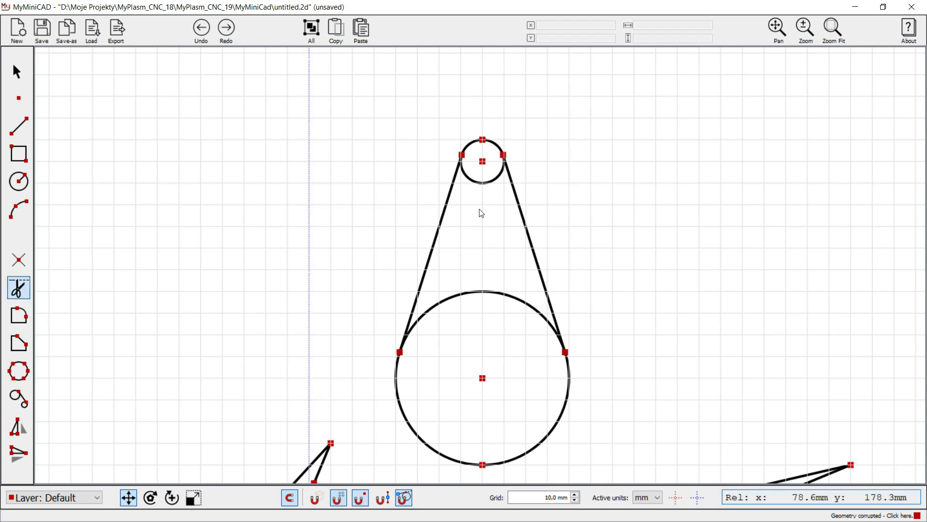
Trim the inner arcs of both circles between the tangent lines to leave a teardrop outline.
click(488, 186)
click(491, 291)
Draw two circles concentric with the teardrop's ends, 20 mm radius around the small end and 50 mm radius around the large end.
click(19, 186)
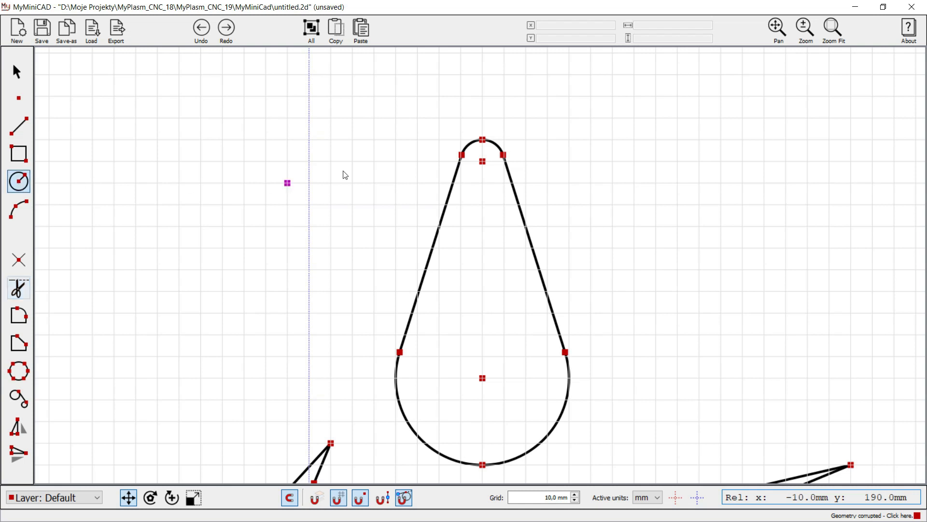
click(483, 162)
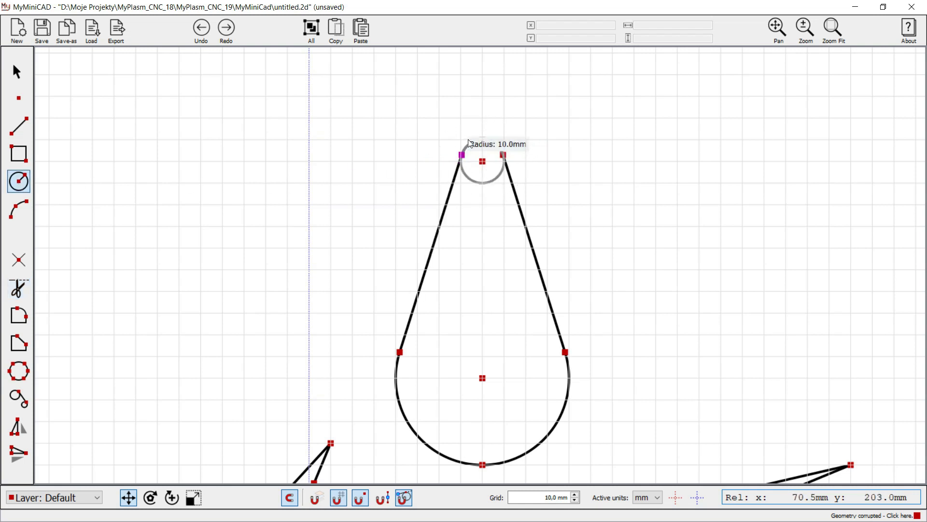
click(482, 118)
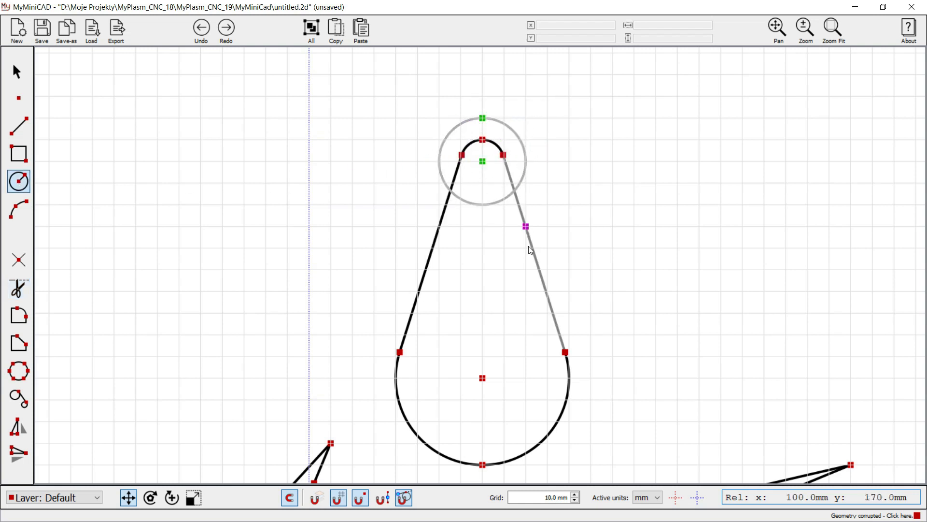
click(483, 378)
scroll(465, 294, down, 1)
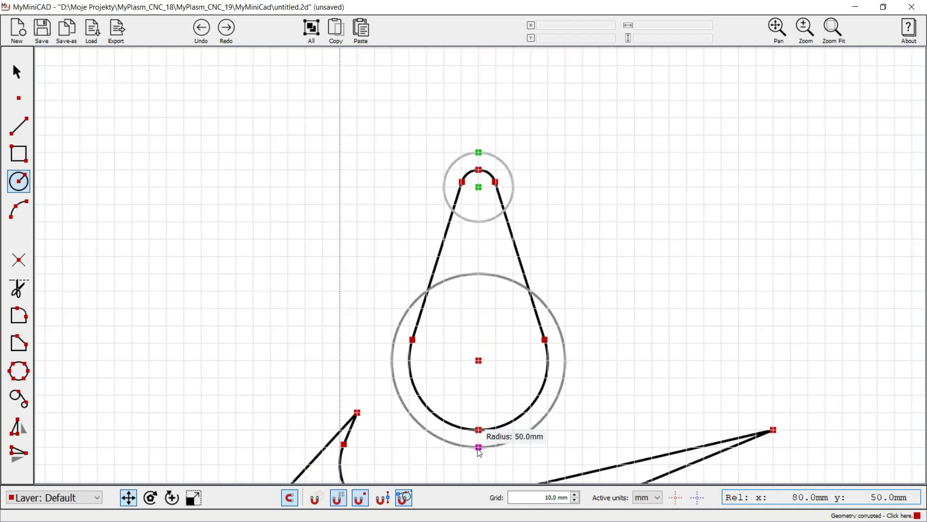
click(478, 448)
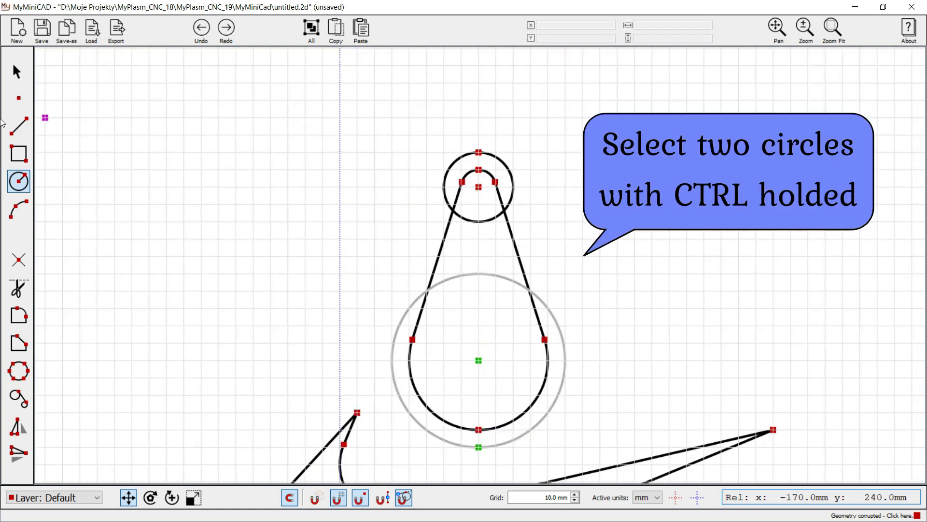
Select the 20 mm and 50 mm radius circles together and connect them with their two outer tangent lines.
click(18, 72)
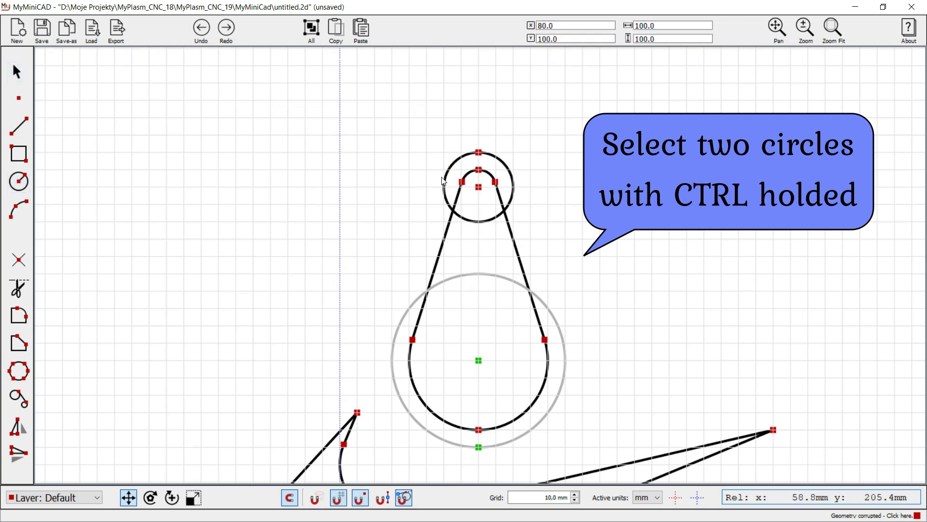
ctrl+click(443, 184)
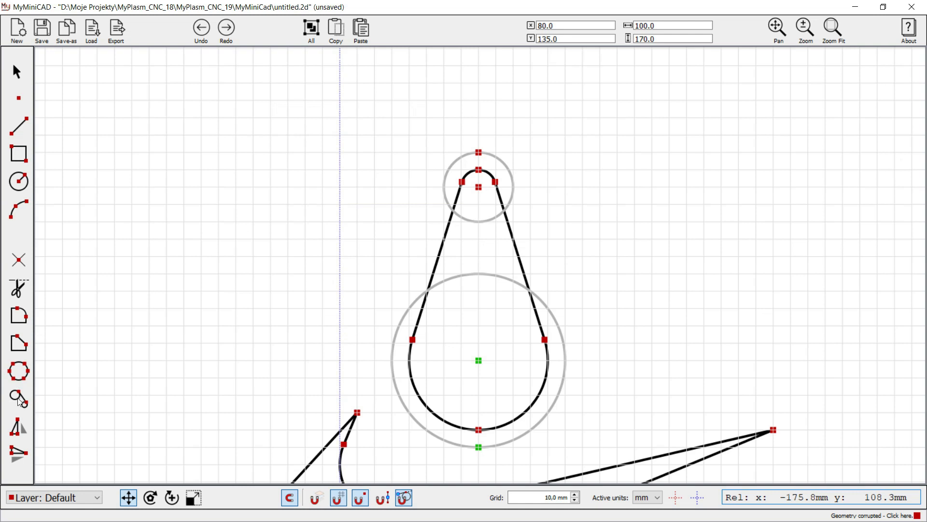
click(20, 400)
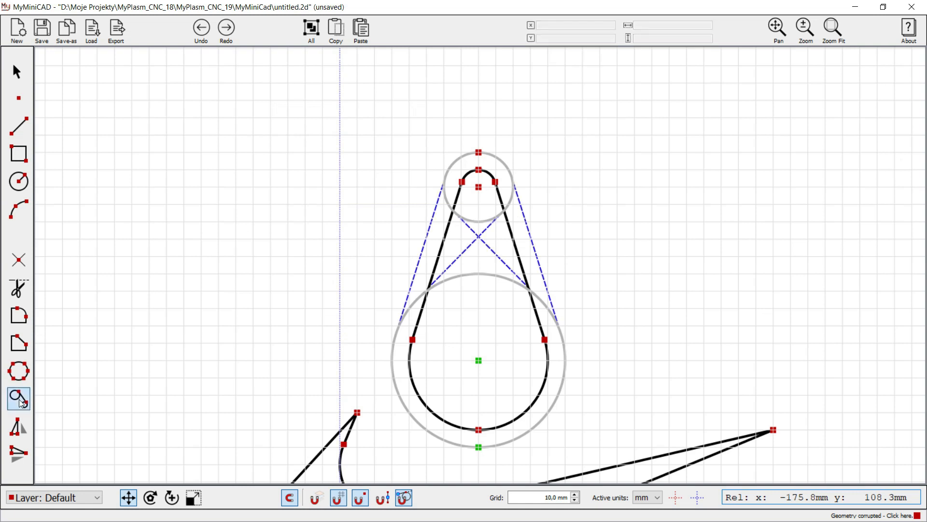
click(427, 246)
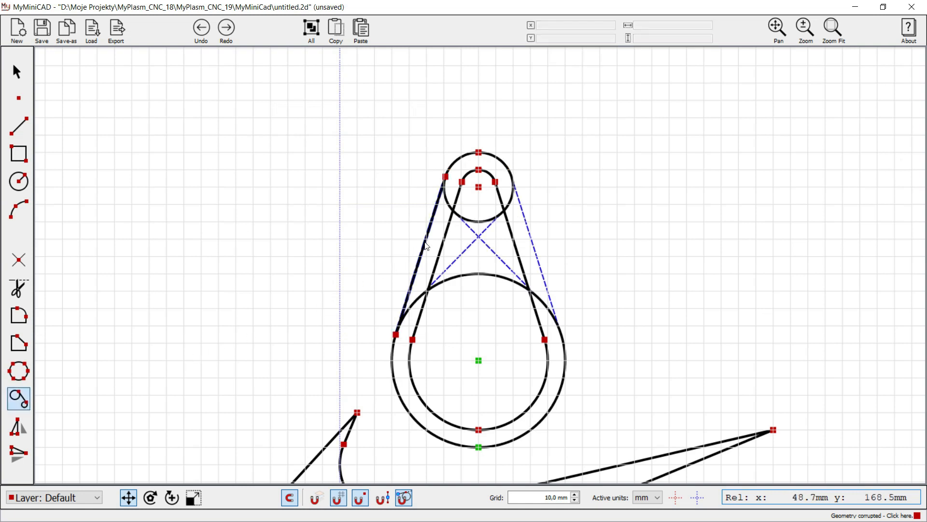
click(532, 240)
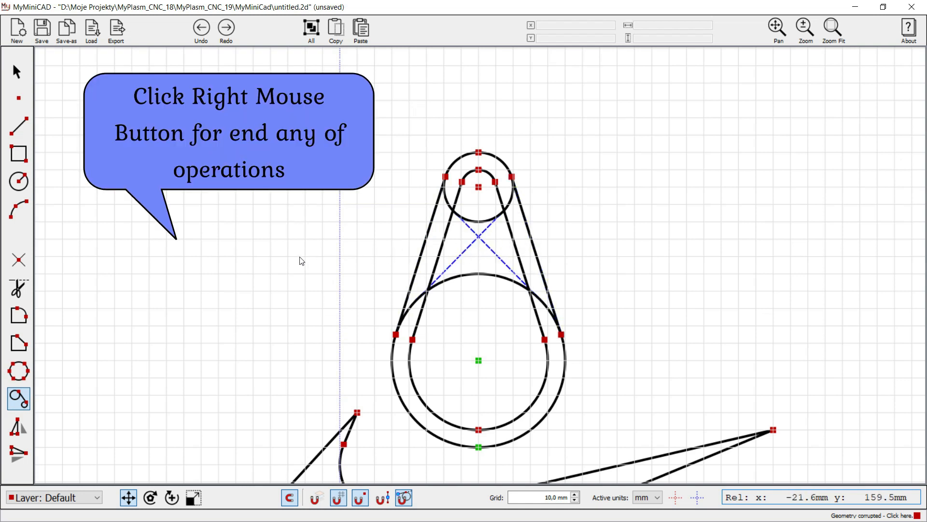
right_click(365, 257)
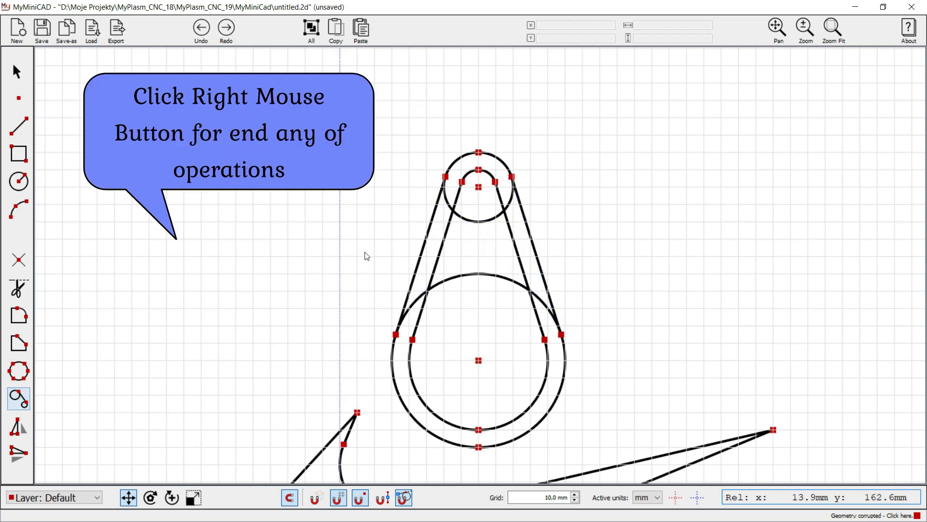
Trim the inner arcs of the 50 mm and 20 mm radius circles between the outer tangent lines to leave a second teardrop outline.
click(18, 290)
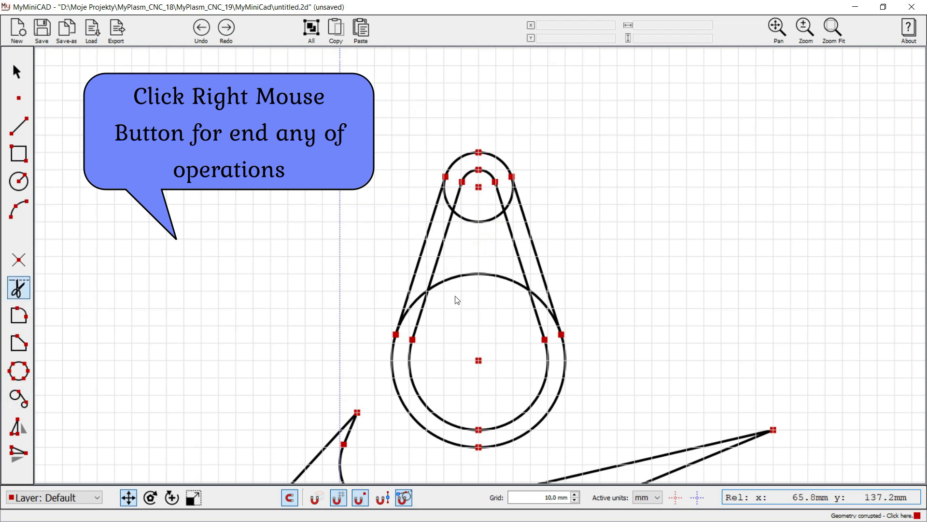
click(475, 275)
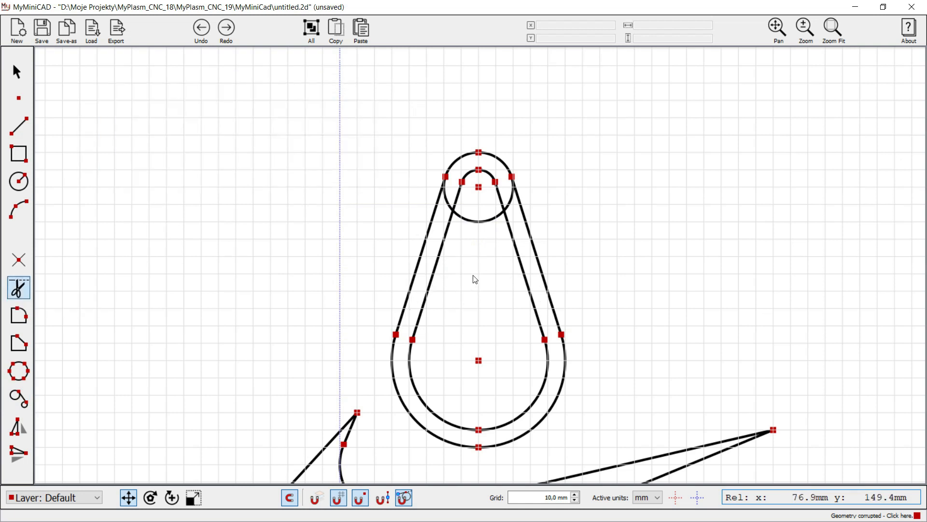
click(484, 226)
Examine the tangent joints at the large and small ends of both teardrop outlines, and check the hook outline beside them.
scroll(451, 195, down, 2)
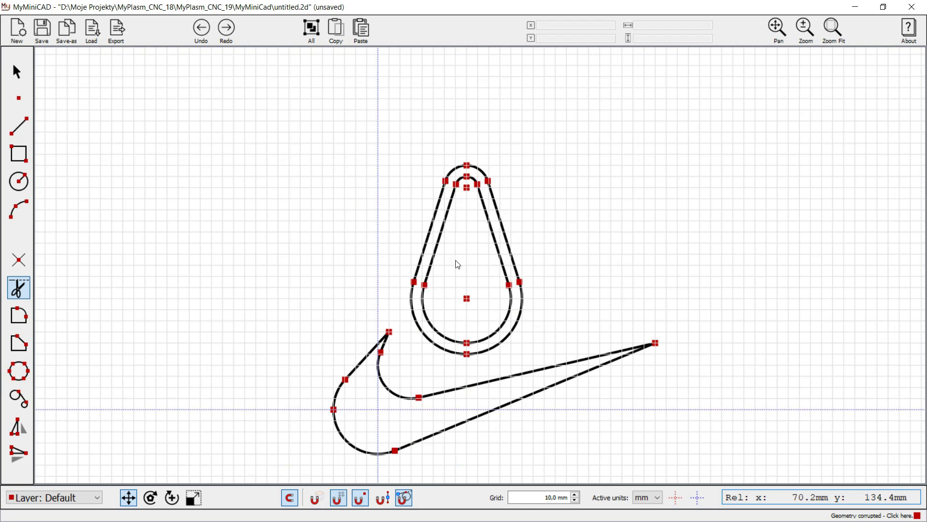
scroll(468, 385, up, 1)
scroll(459, 283, up, 4)
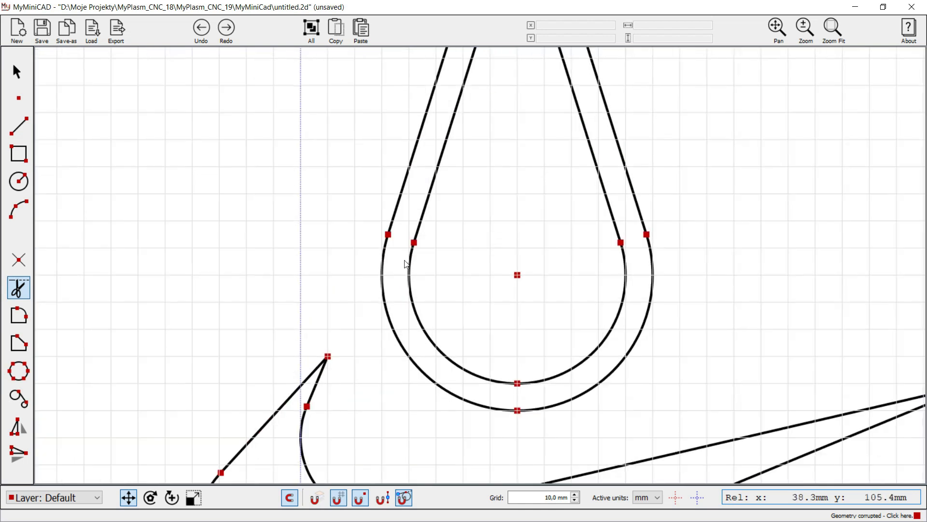
scroll(395, 232, up, 1)
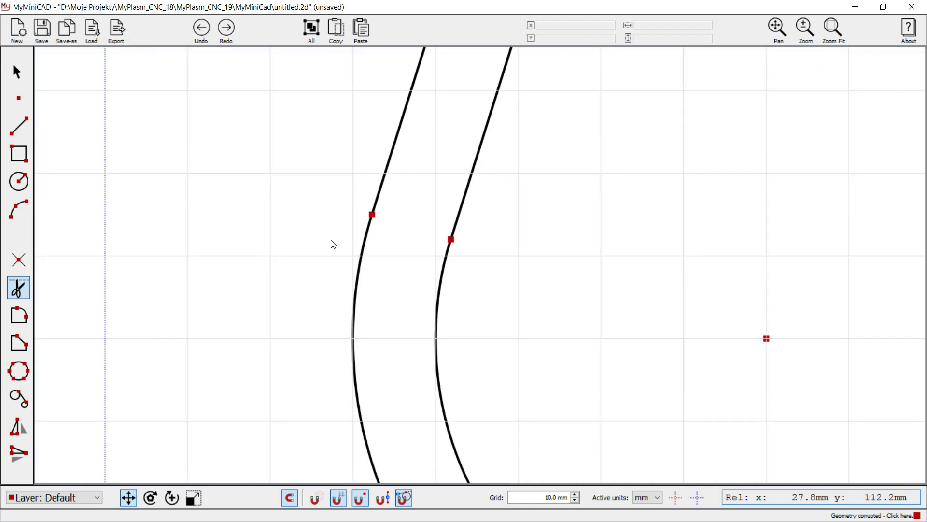
scroll(337, 241, down, 3)
scroll(449, 173, up, 3)
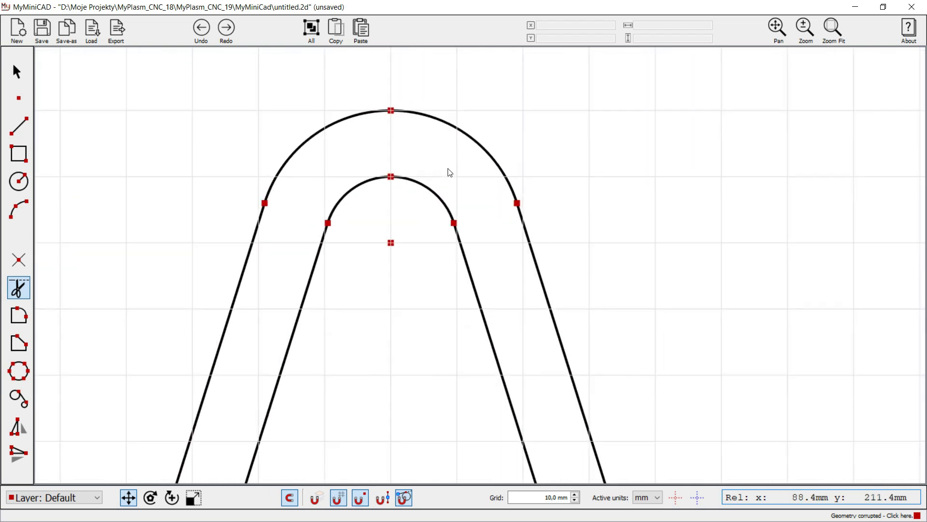
scroll(450, 173, up, 2)
scroll(408, 153, down, 3)
scroll(432, 317, down, 2)
scroll(406, 271, down, 2)
scroll(394, 395, up, 1)
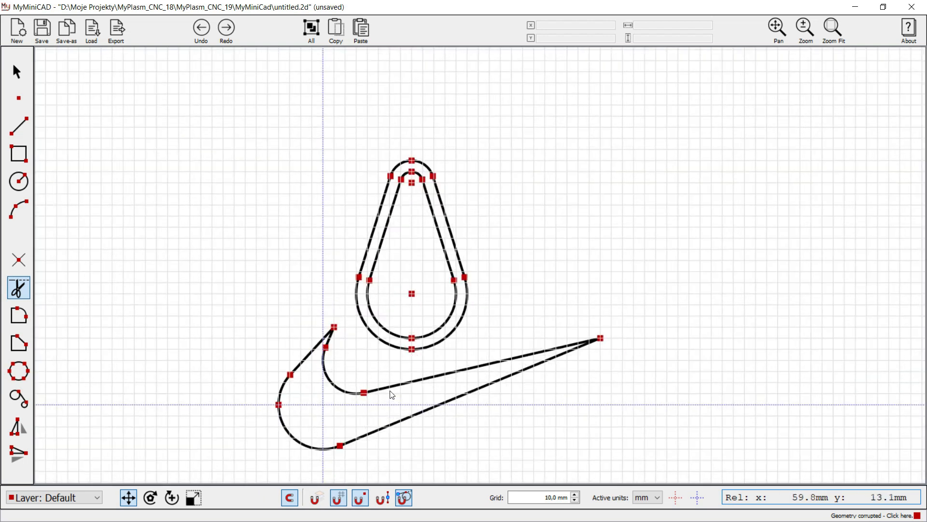
scroll(375, 408, up, 1)
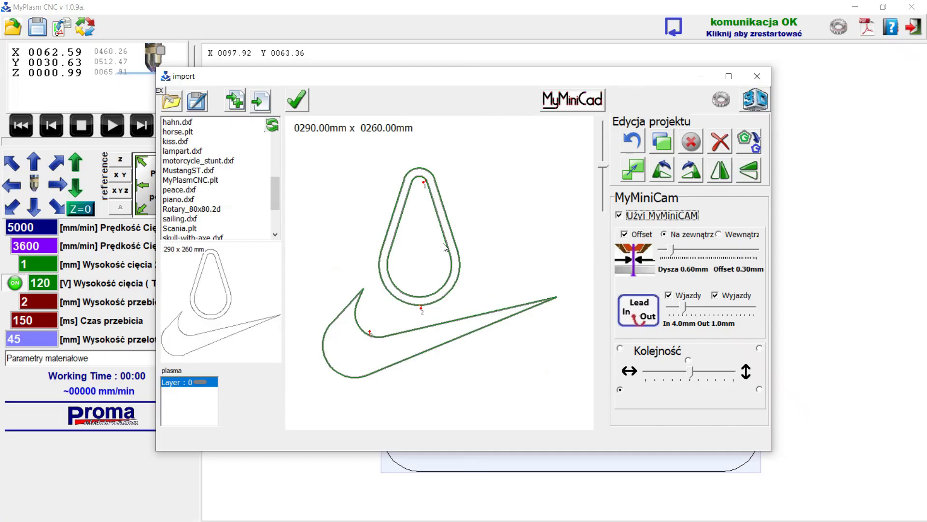
Preview the imported teardrop ring and hook in 3D, examine their cut edges from several angles, and close the preview.
click(756, 107)
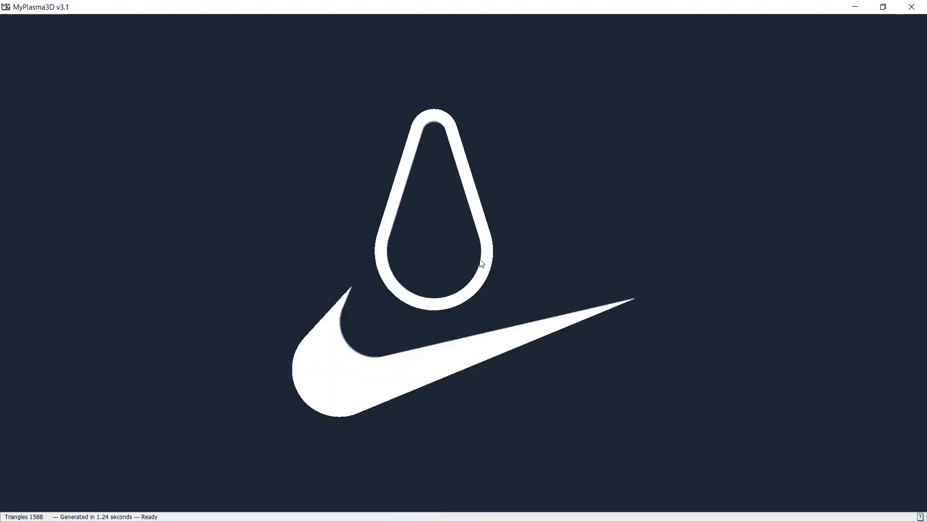
drag(441, 303, 372, 356)
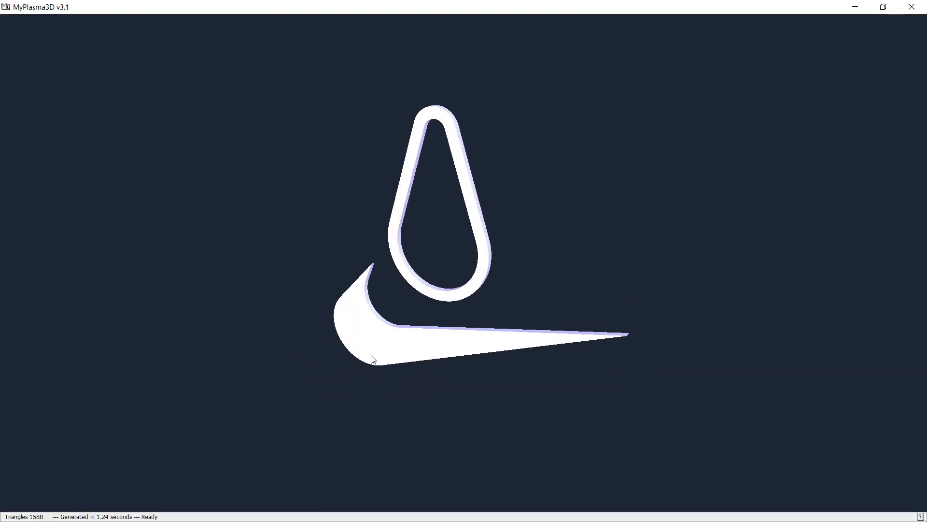
scroll(378, 368, up, 5)
drag(515, 255, 645, 144)
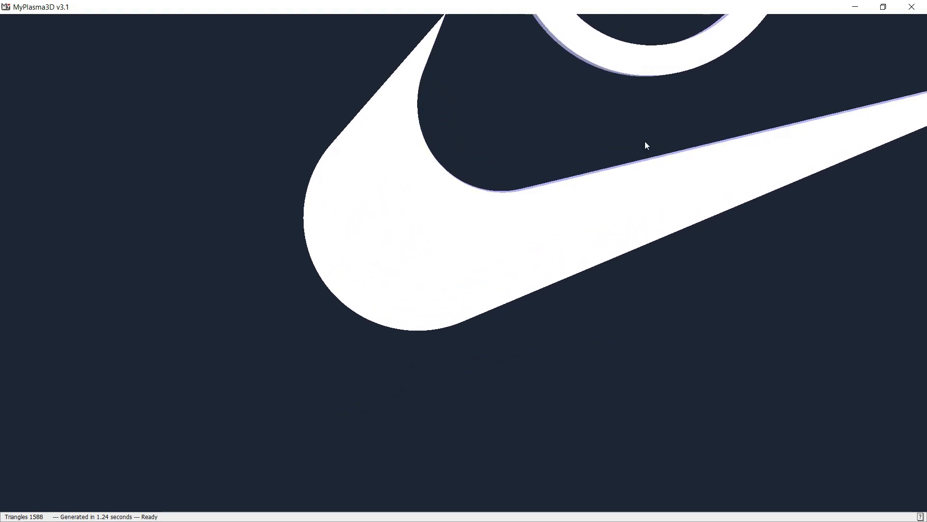
scroll(350, 380, down, 3)
scroll(377, 137, up, 5)
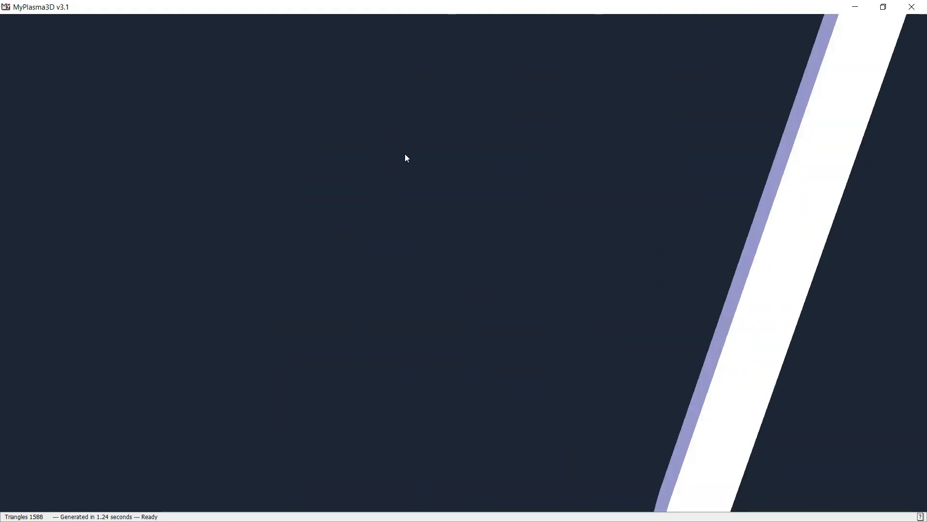
scroll(328, 166, down, 4)
scroll(416, 308, down, 3)
drag(422, 305, 473, 248)
scroll(404, 270, down, 6)
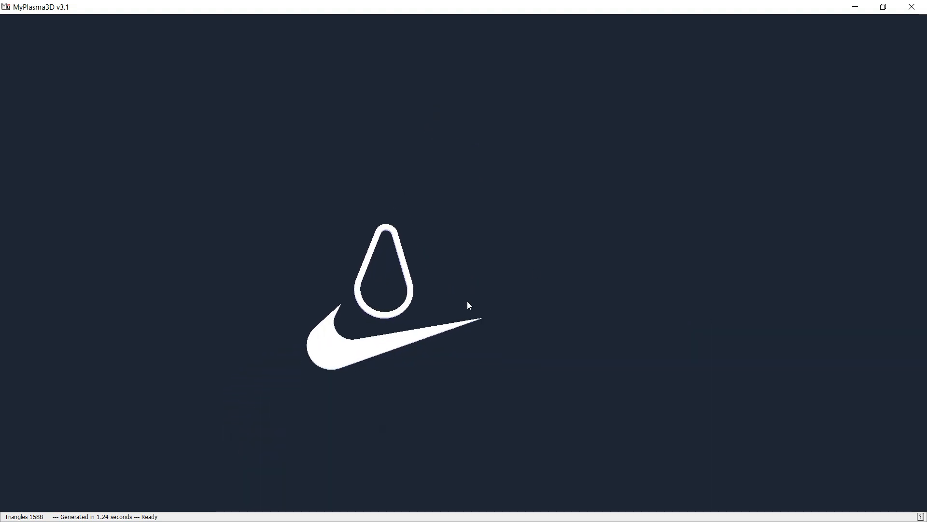
click(912, 7)
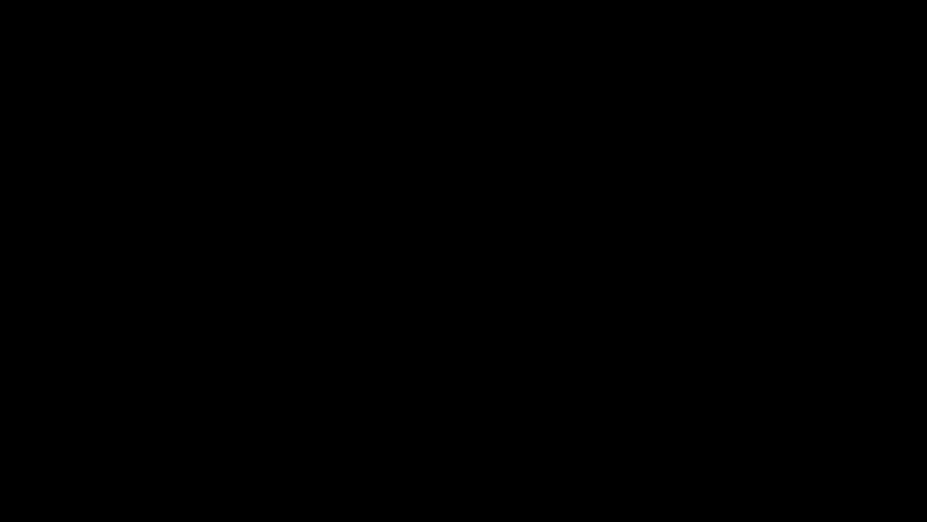